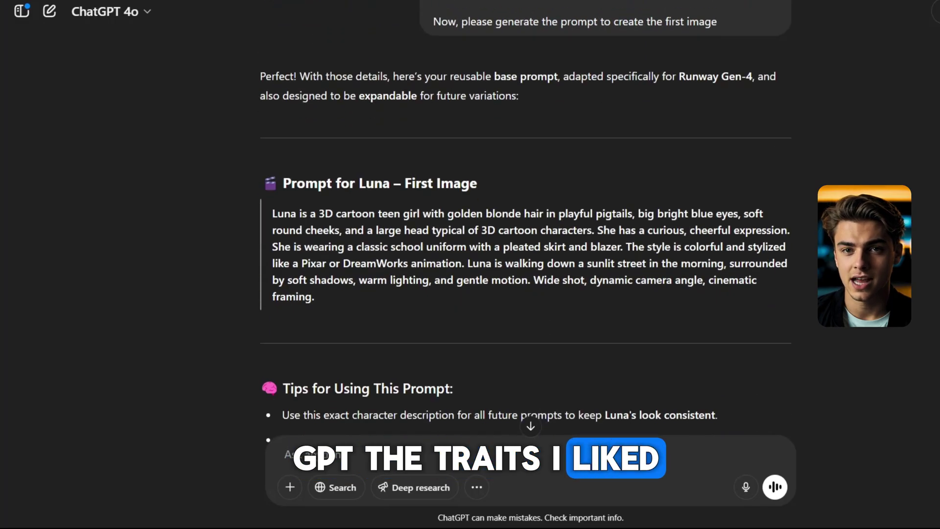
Review the ChatGPT conversation on Luna's base prompt, the Frames Prompting Guide summary, and the 12-scene story request.
scroll(526, 220, down, 1)
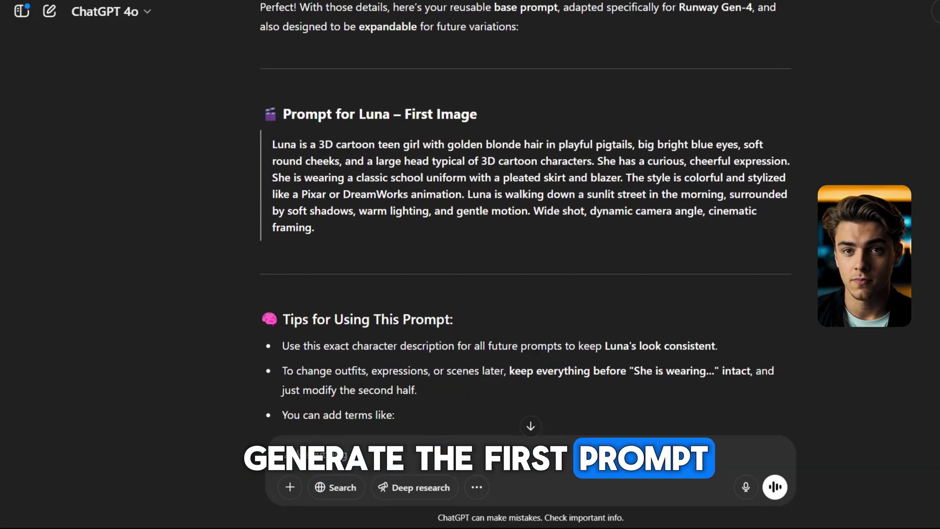
scroll(526, 221, down, 12)
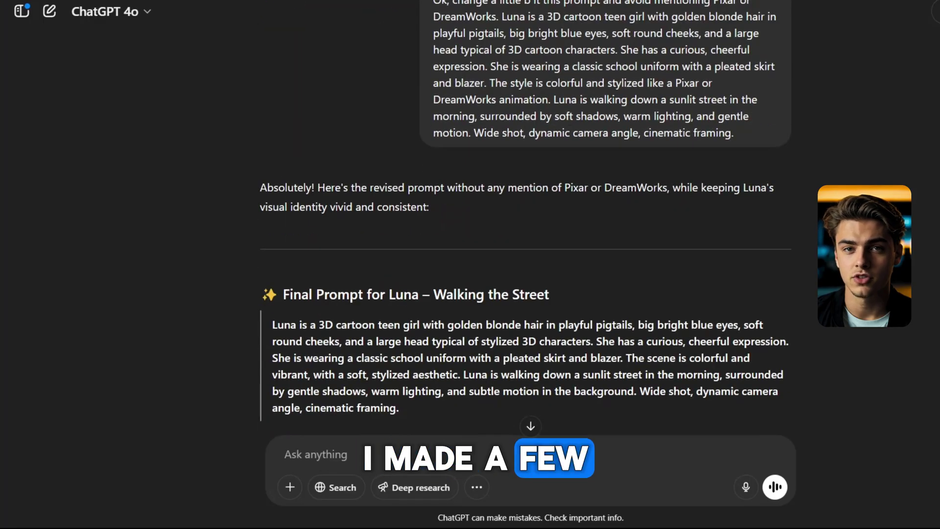
scroll(526, 220, down, 3)
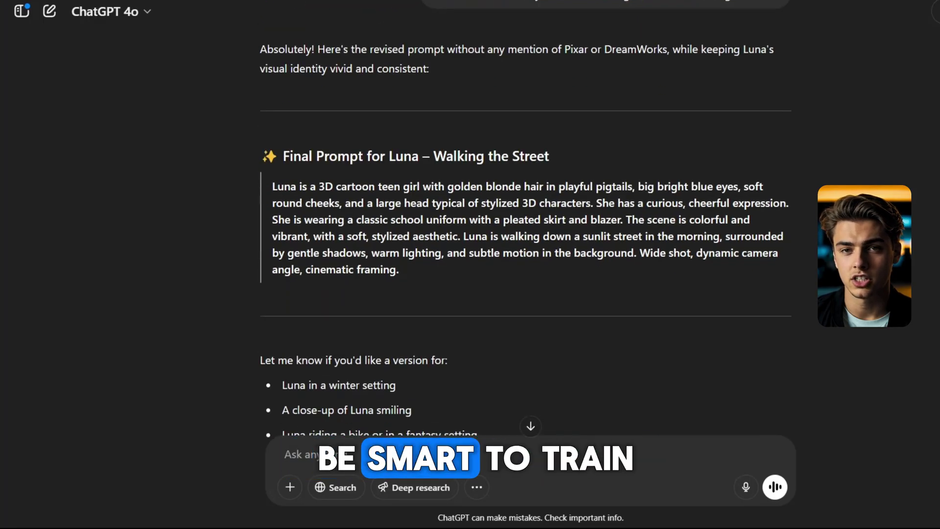
scroll(526, 220, down, 15)
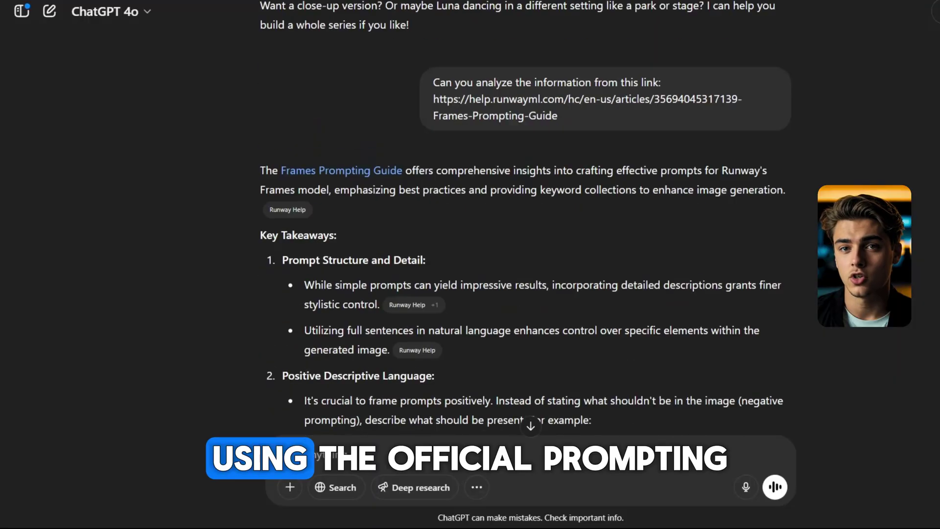
scroll(526, 220, down, 1)
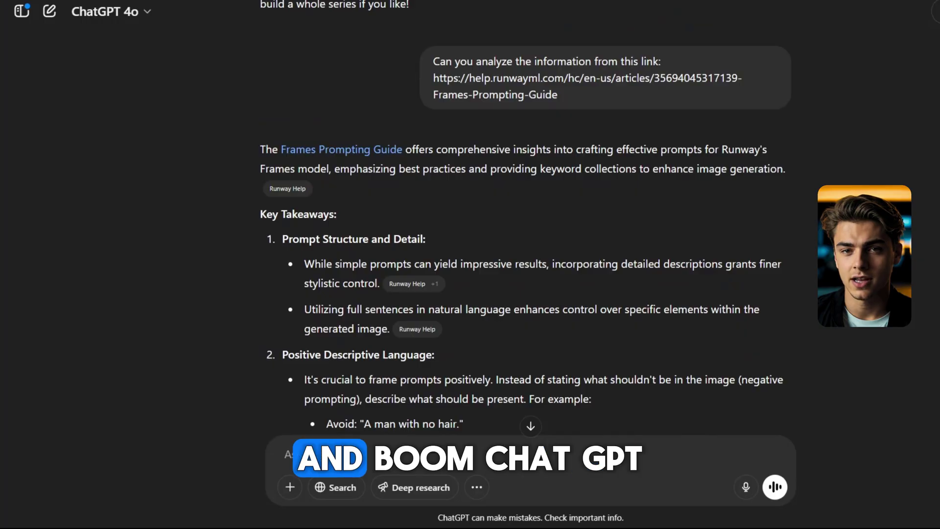
scroll(522, 235, down, 8)
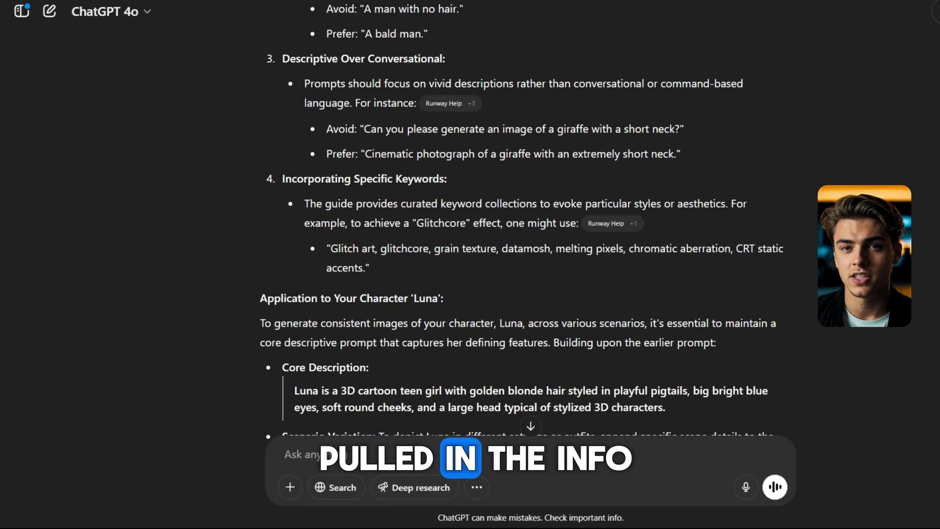
scroll(522, 235, down, 3)
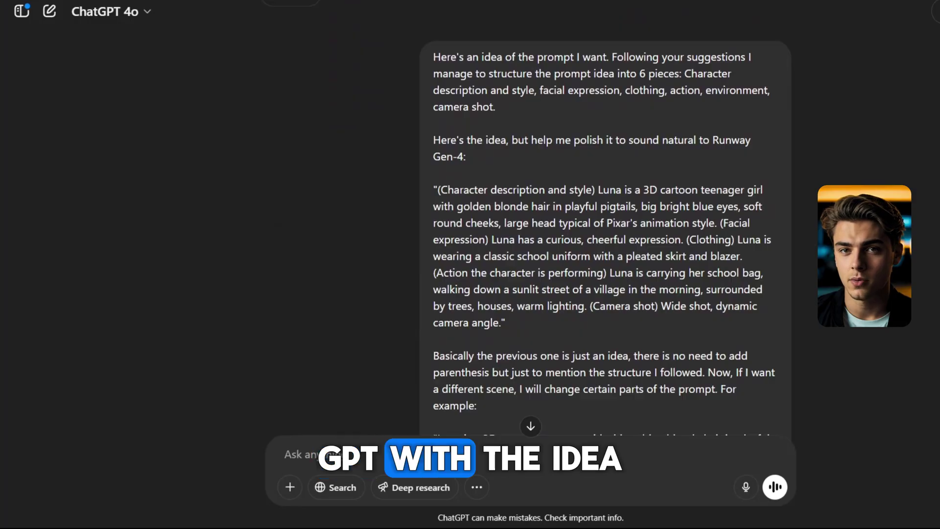
scroll(605, 218, down, 10)
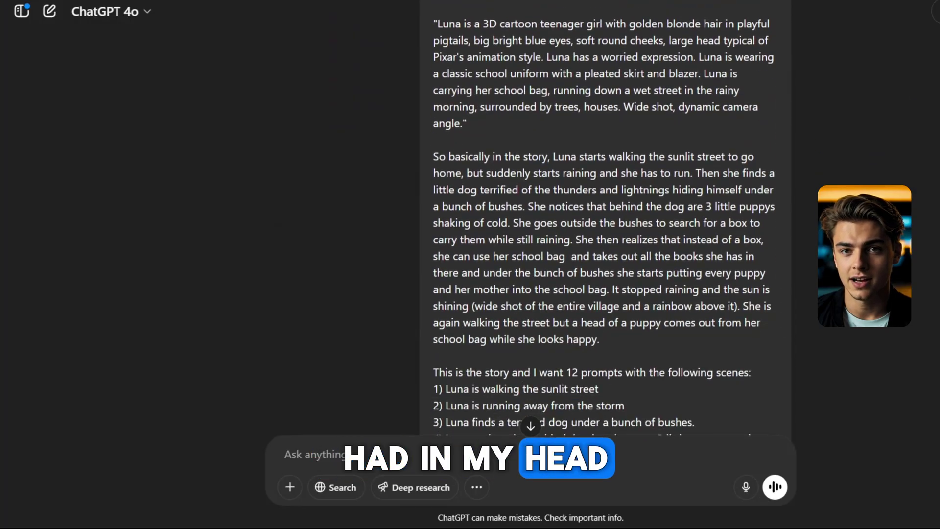
scroll(605, 218, down, 12)
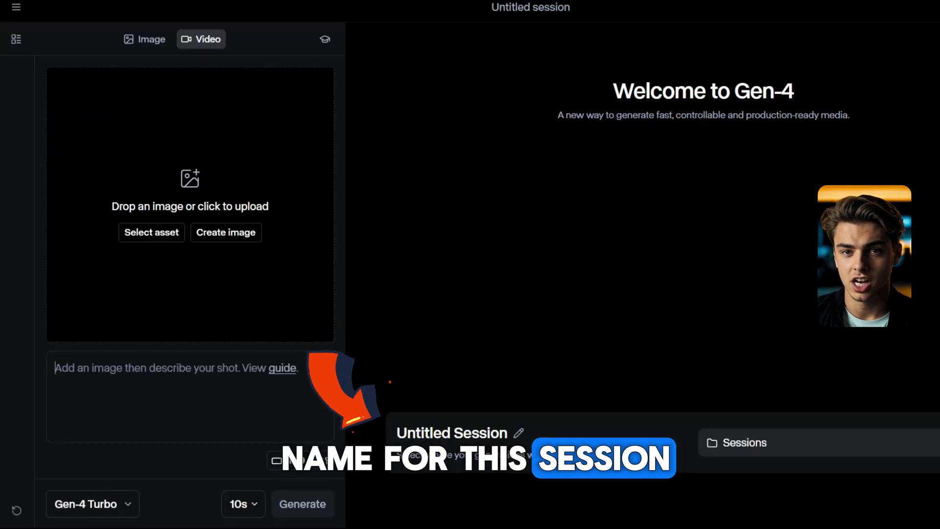
Switch to Runway, name the session Luna, and paste the image prompt of Luna walking down a sunlit village street.
text(Luna)
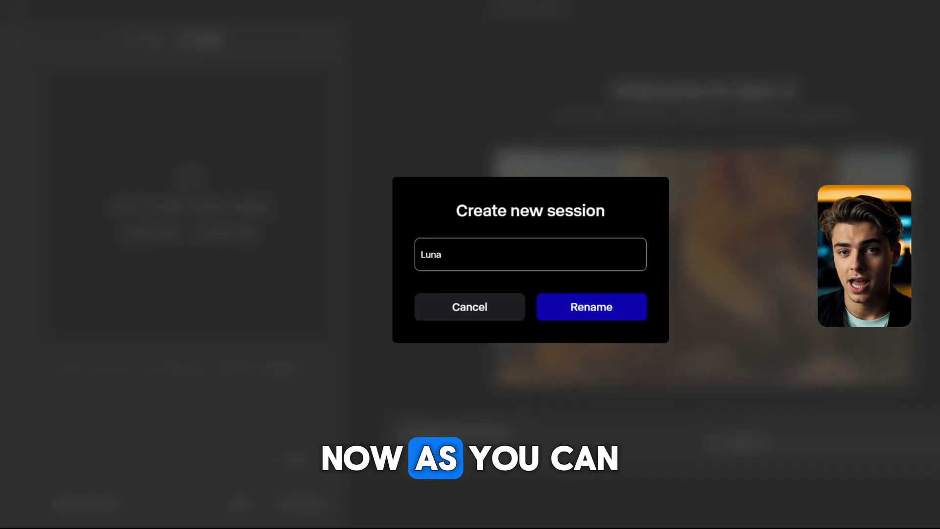
key(Return)
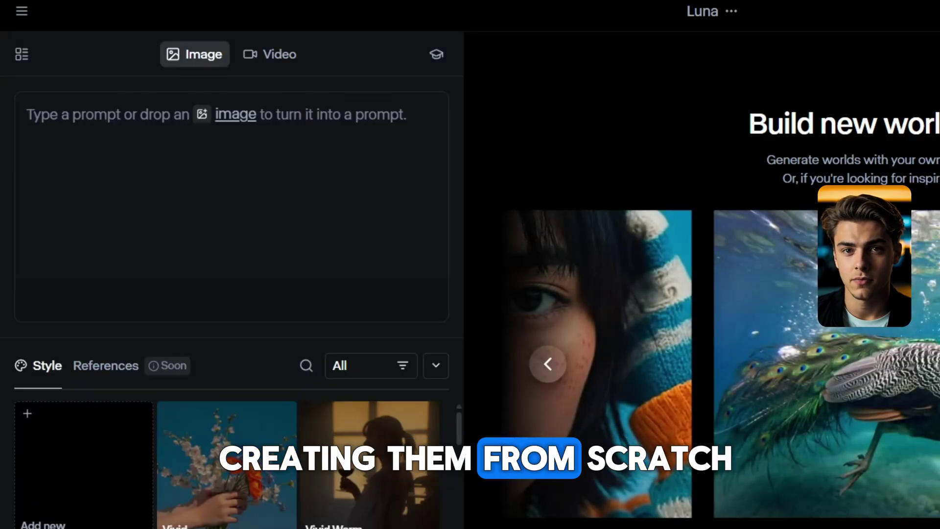
text(Luna is a 3D cartoon teenager girl with golden blonde hair in playful pigtails, big bright blue eyes, soft round cheeks, and a large head typical of stylized 3D characters. Luna has a curious, cheerful expression. She is wearing a classic school uniform with a pleated skirt and blazer. Luna is carrying her school bag, walking down a sunlit village street in the morning, surrounded by trees and small houses. Wide shot, dynamic camera angle.)
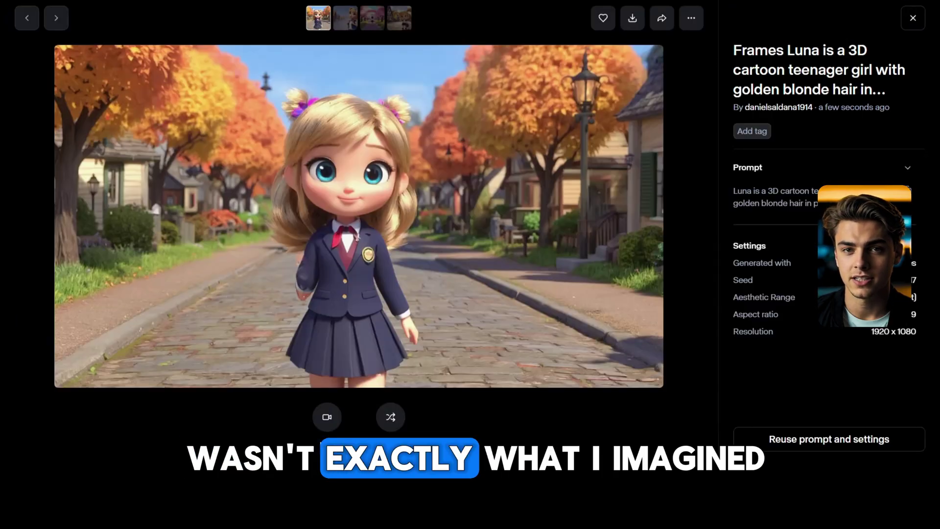
key(Right)
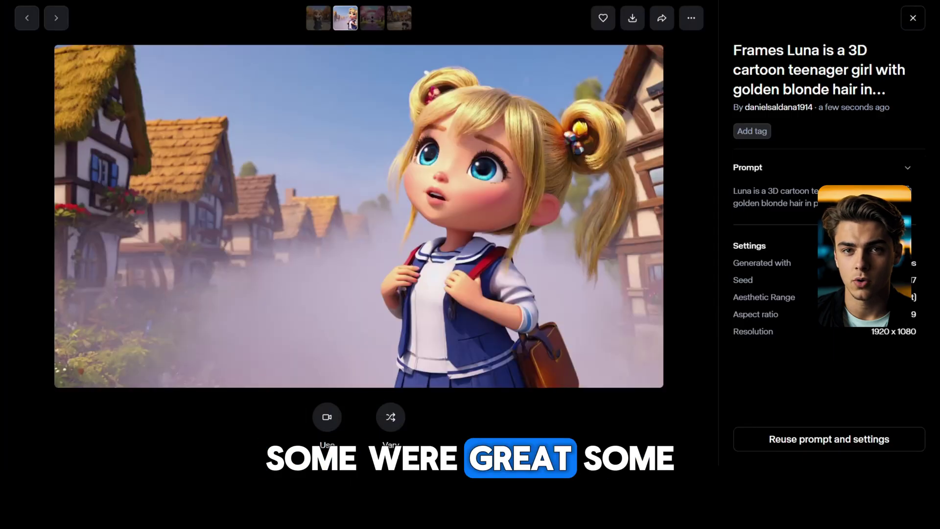
key(Right)
key(Right)
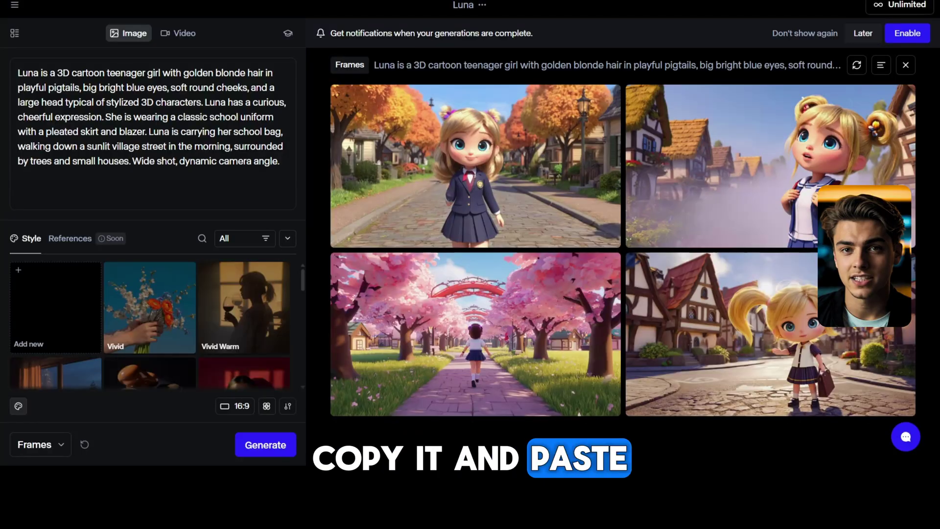
click(288, 406)
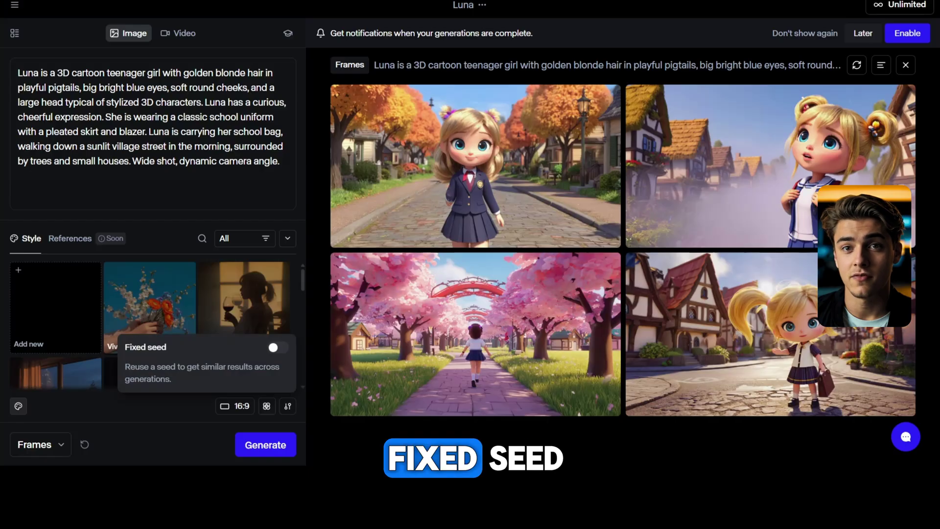
click(278, 347)
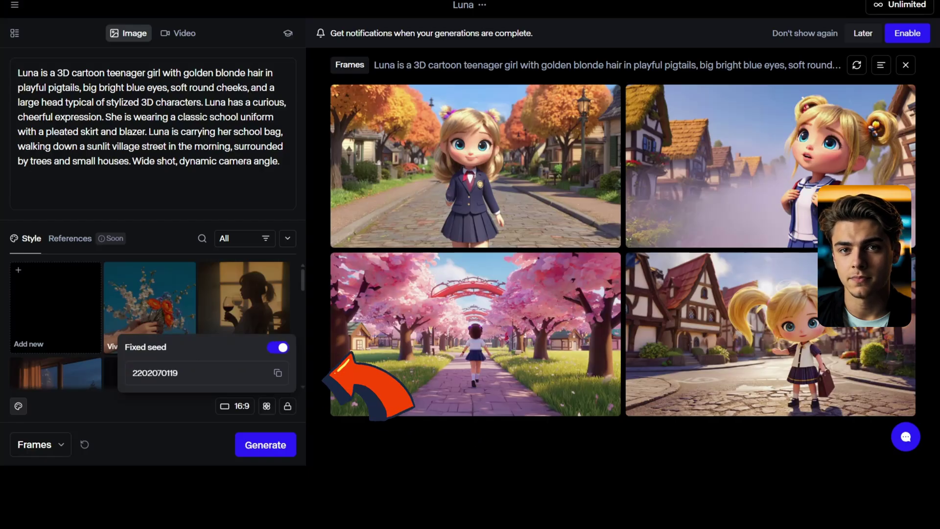
double_click(155, 373)
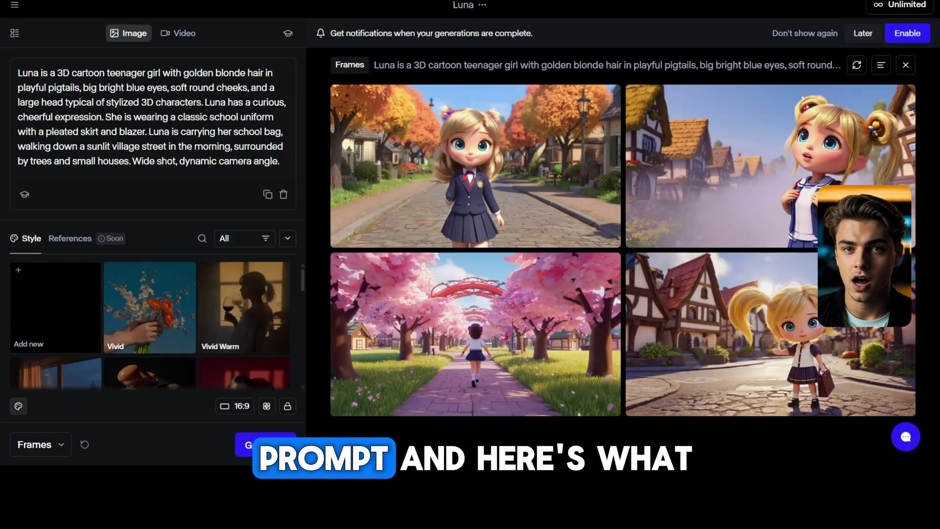
Replace the prompt with the scene of a worried Luna running down a wet village street in the rain, and generate it.
key(ctrl+a)
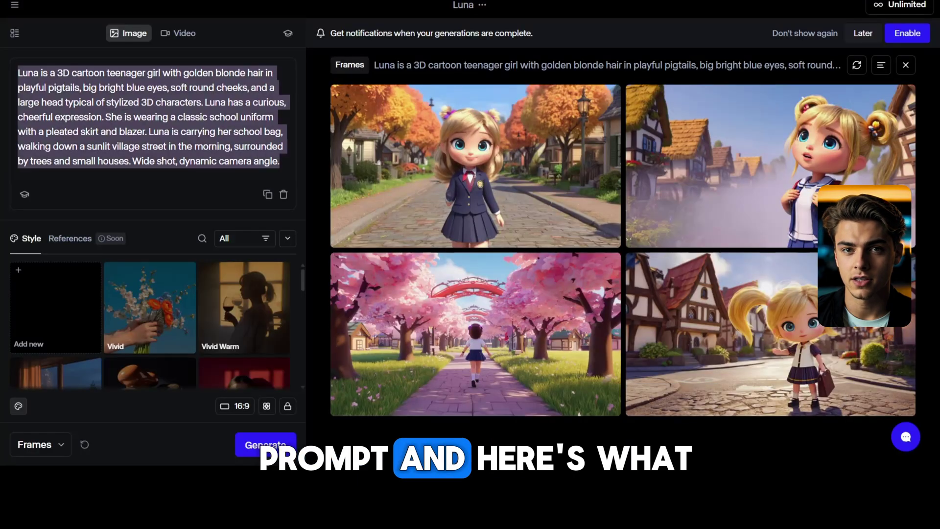
text(Luna is a 3D cartoon teenager girl with golden blonde hair in playful pigtails, big bright blue eyes, soft round cheeks, and a large head typical of stylized 3D characters. Luna has a worried, slightly panicked expression. She is wearing a classic school uniform with a pleated skirt and blazer. Luna is running while carrying her school bag down a wet village street during a rainy morning, with storm clouds, falling rain, and puddles around her. Wide shot, slightly tilted dynamic angle to enhance urgency.)
key(ctrl+Return)
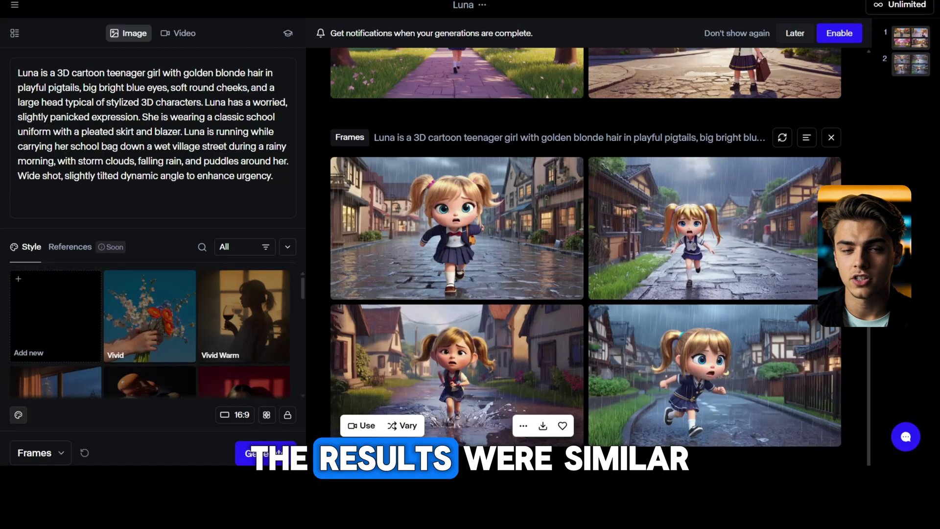
Compare the generated rainy-street images with the earlier set, viewing them enlarged one after another.
scroll(457, 373, up, 1)
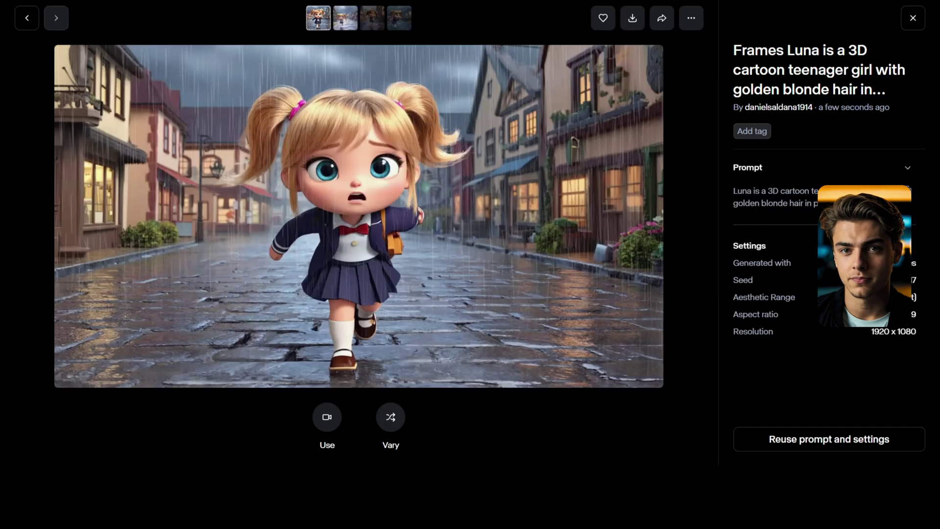
click(346, 18)
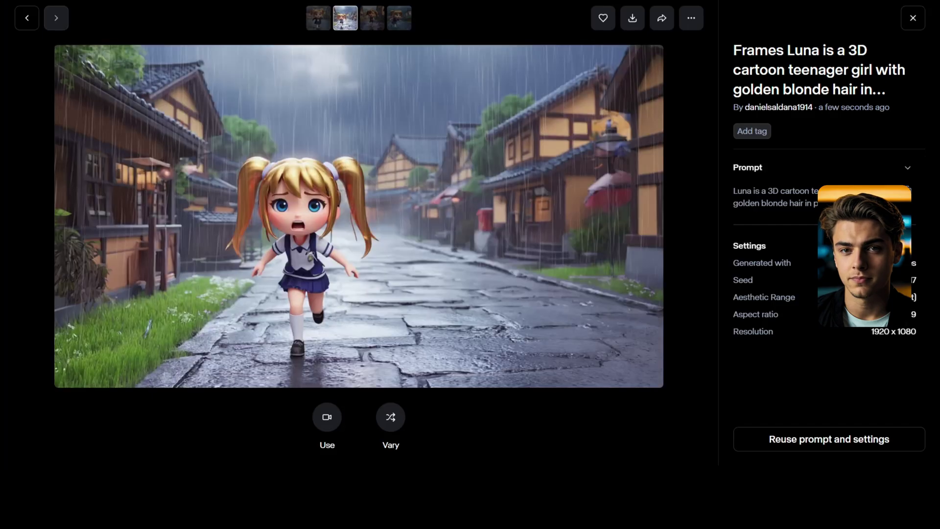
key(Right)
key(Right)
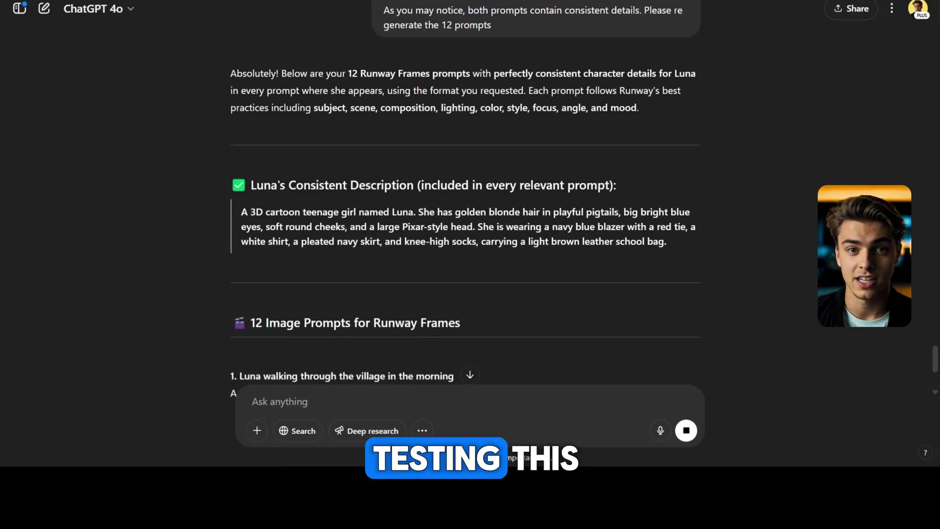
Switch to ChatGPT and review Luna's consistent description and the regenerated Runway Frames prompts.
scroll(465, 221, down, 3)
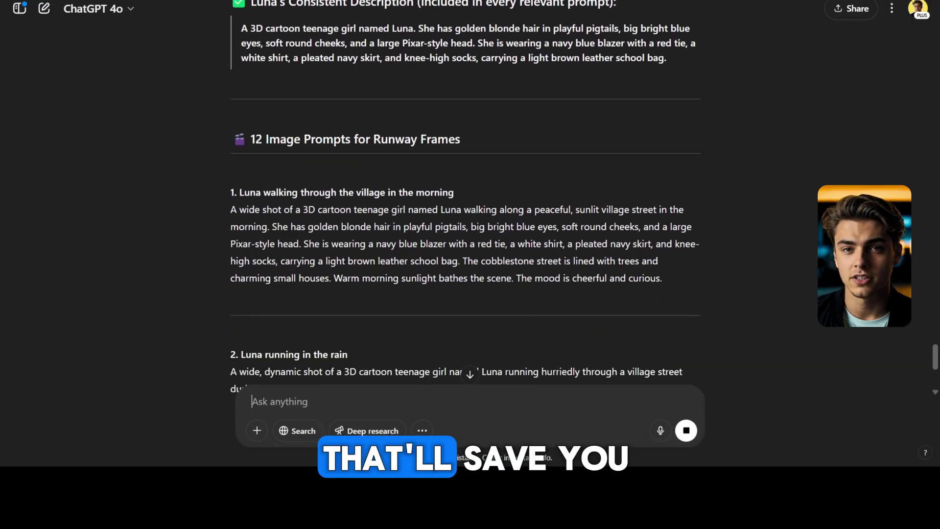
scroll(465, 221, down, 3)
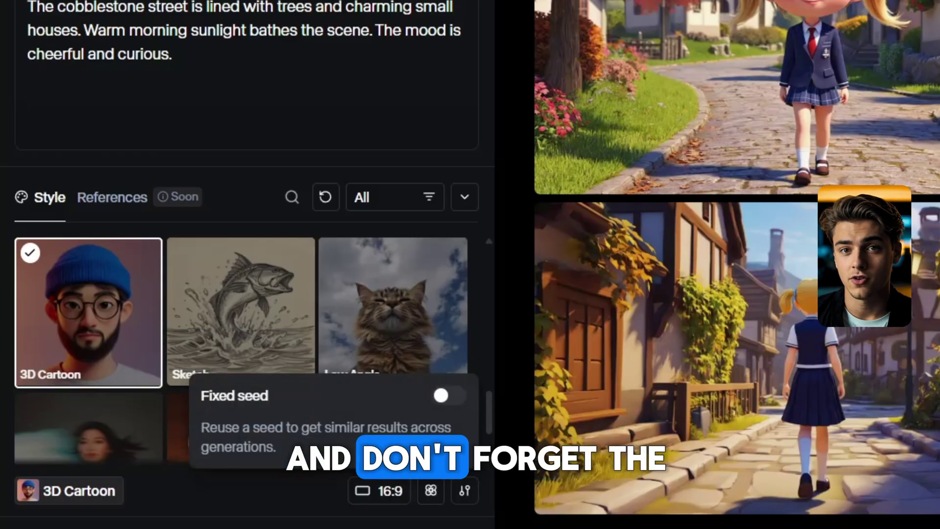
In Runway, turn on the fixed seed and set the Aesthetic Range to 0 for the 3D Cartoon style images.
click(449, 395)
key(ctrl+a)
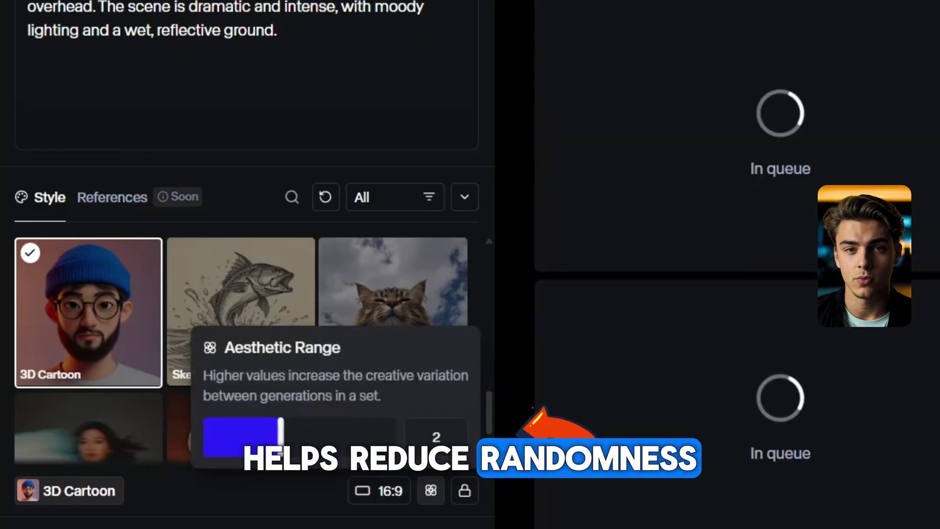
drag(281, 436, 205, 437)
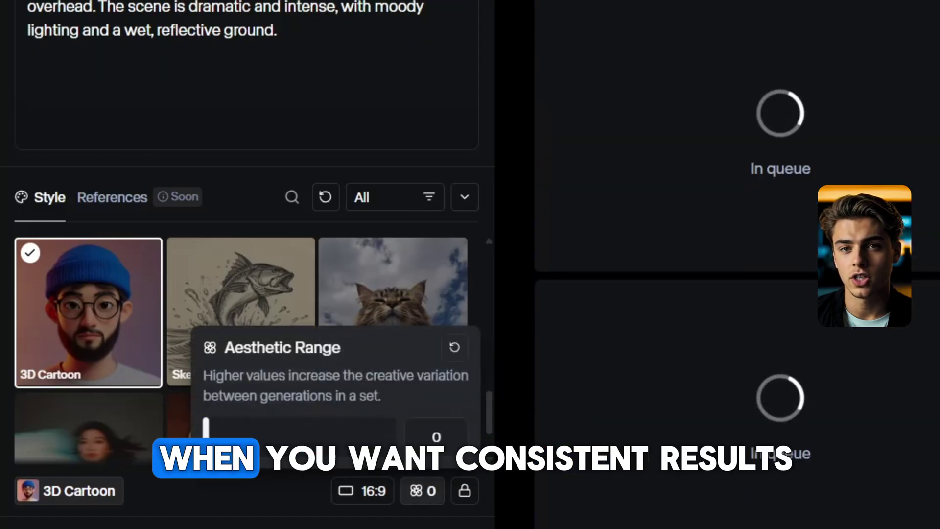
click(364, 491)
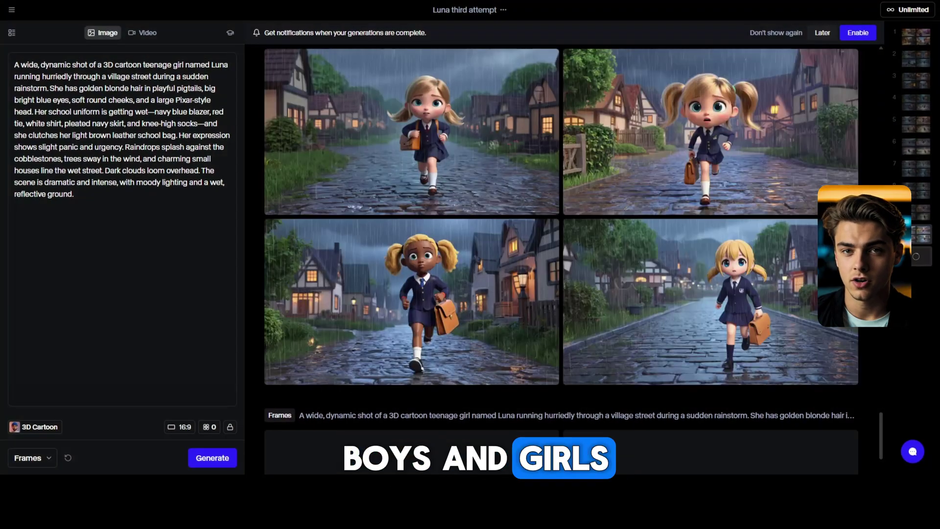
Switch the Luna third attempt session from image to video generation.
mouse_move(834, 294)
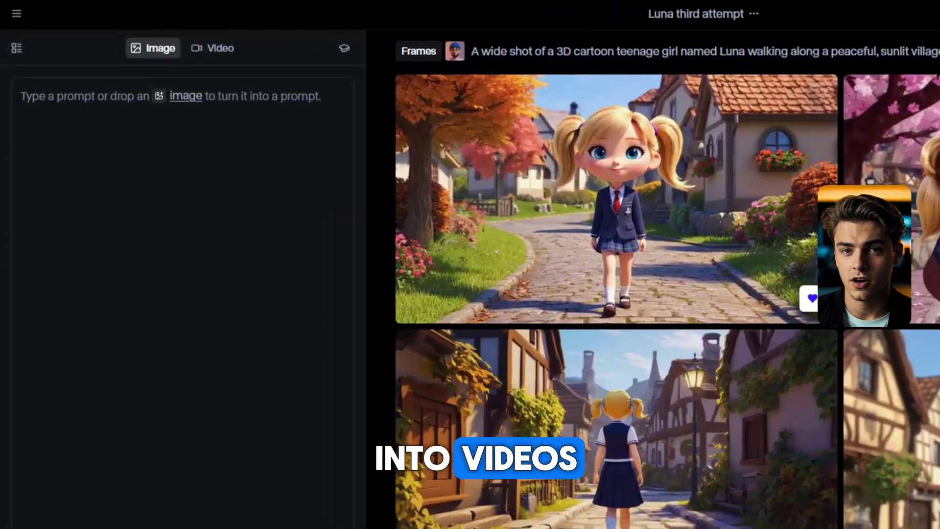
click(143, 31)
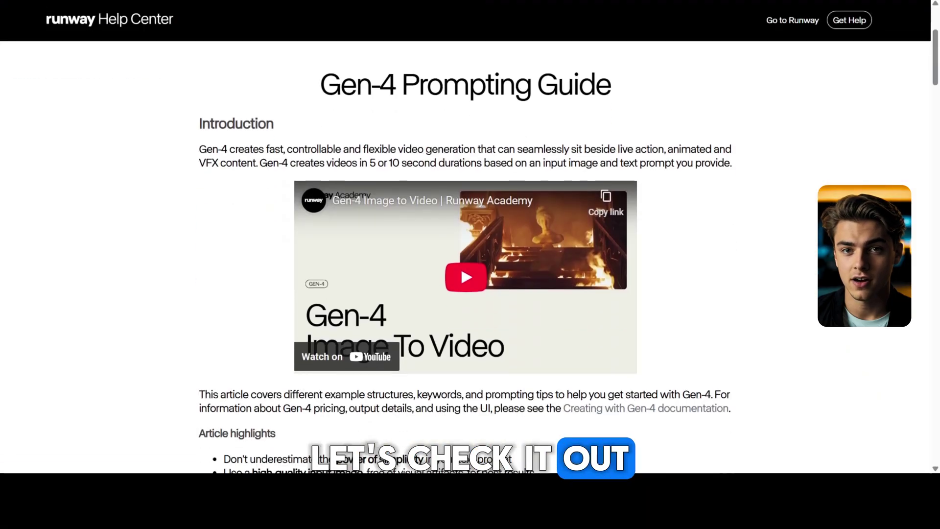
Read the Gen-4 prompting guide's basics and expand its best practices on positive phrasing, simple prompts, describing motion, and conversational prompts.
scroll(466, 254, down, 15)
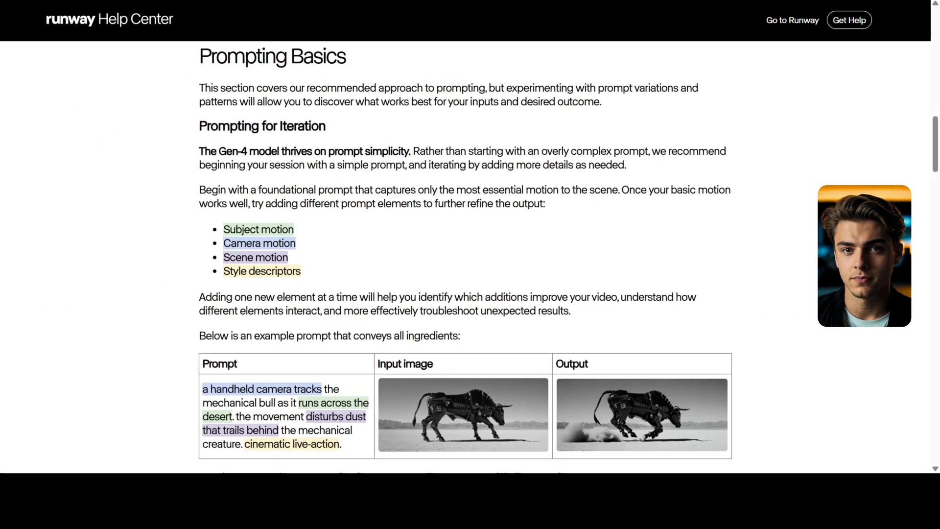
scroll(465, 258, down, 4)
scroll(466, 257, down, 3)
click(269, 162)
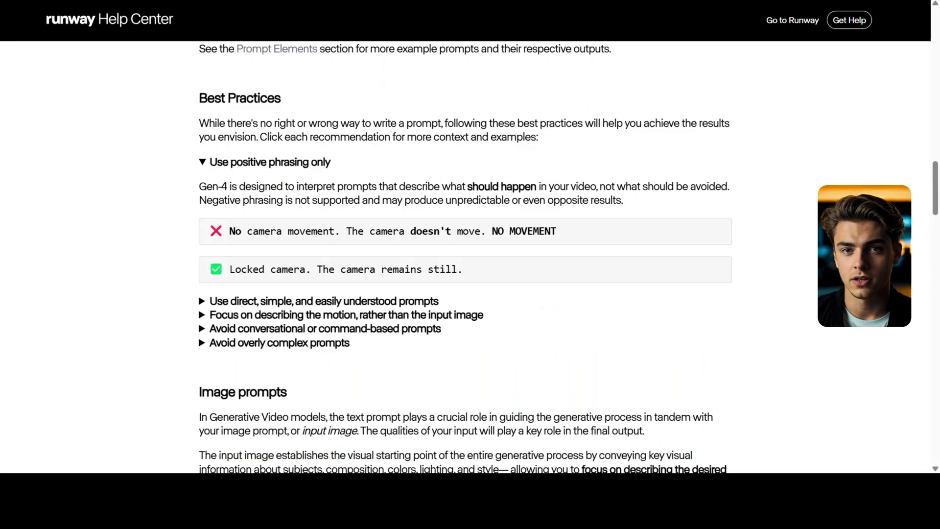
click(324, 301)
scroll(323, 301, down, 5)
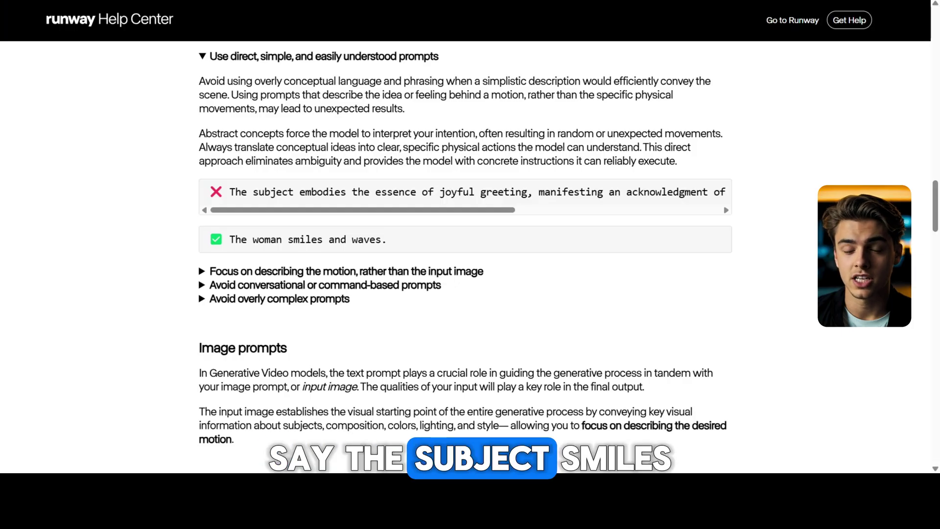
click(345, 271)
scroll(465, 257, down, 3)
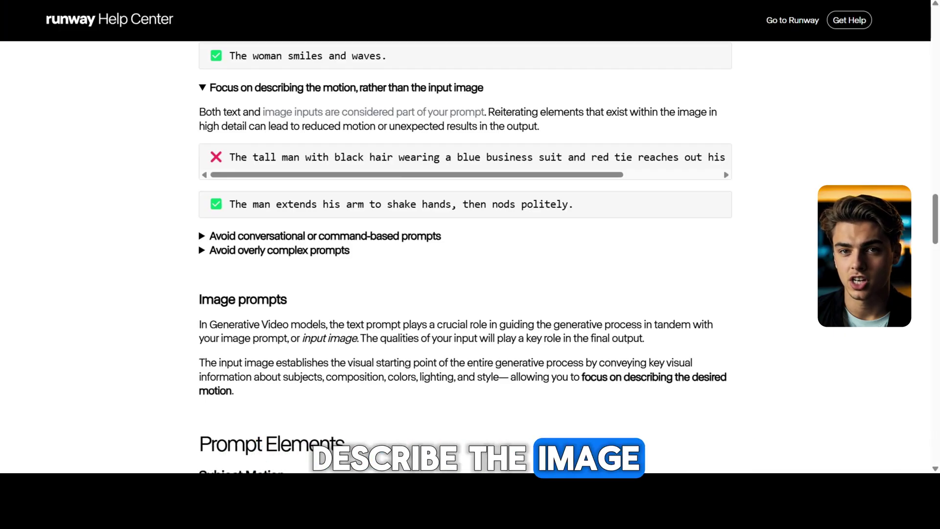
click(325, 236)
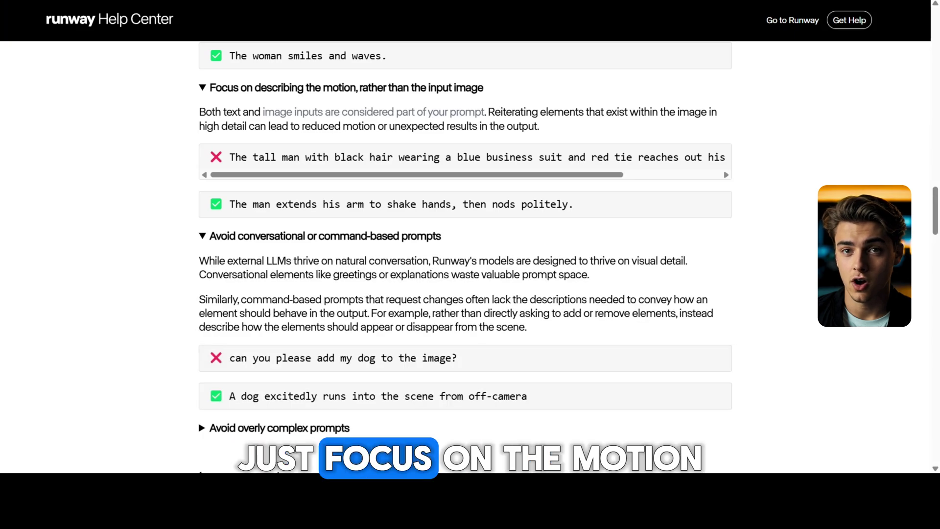
scroll(324, 236, down, 2)
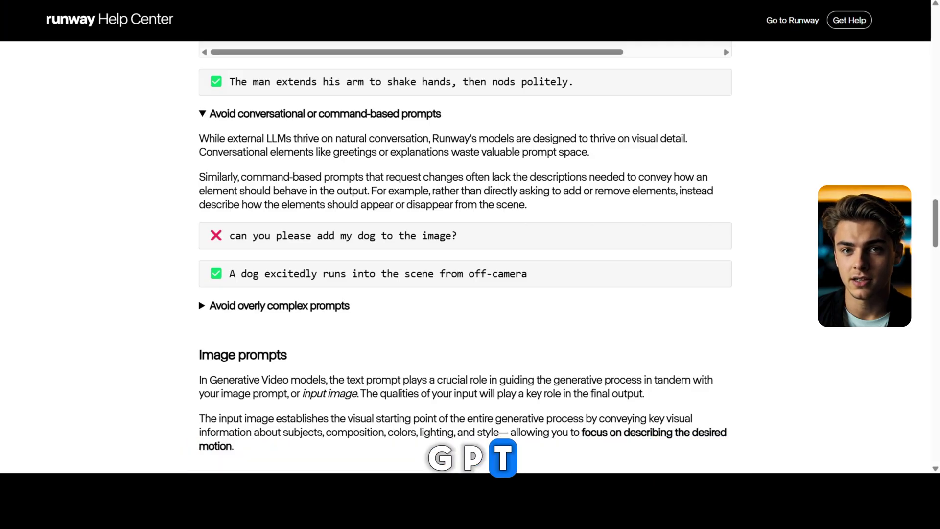
Expand the advice on overly complex prompts and read the guide's sections on image prompts, subject, scene and camera motion, and style descriptors.
click(279, 305)
scroll(279, 305, down, 3)
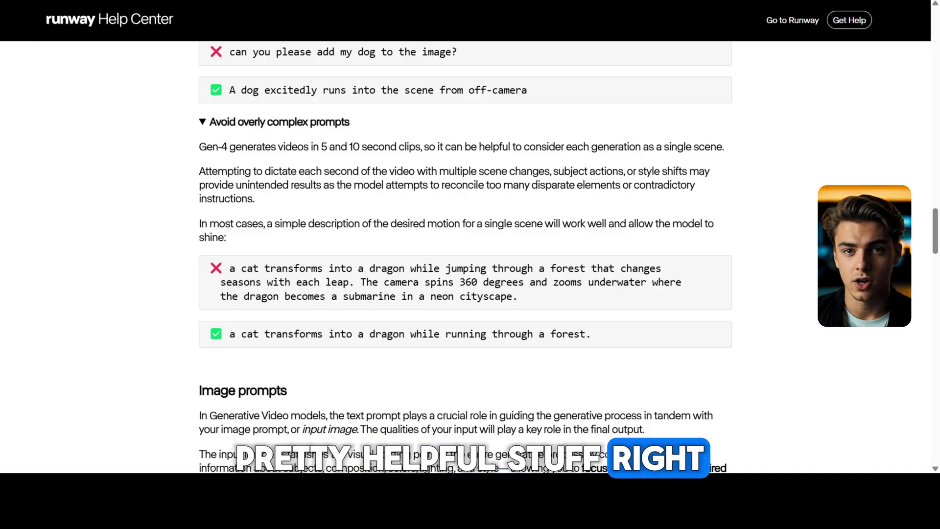
scroll(465, 255, down, 6)
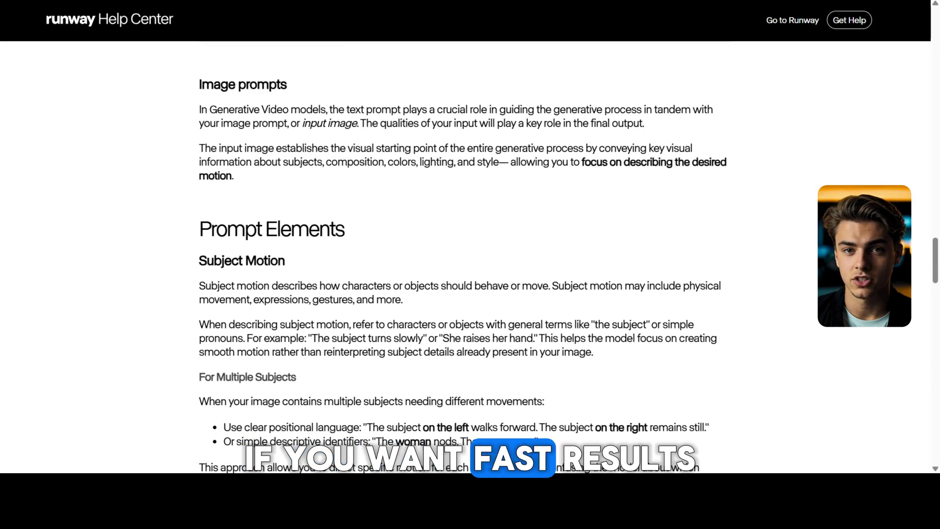
scroll(465, 255, down, 4)
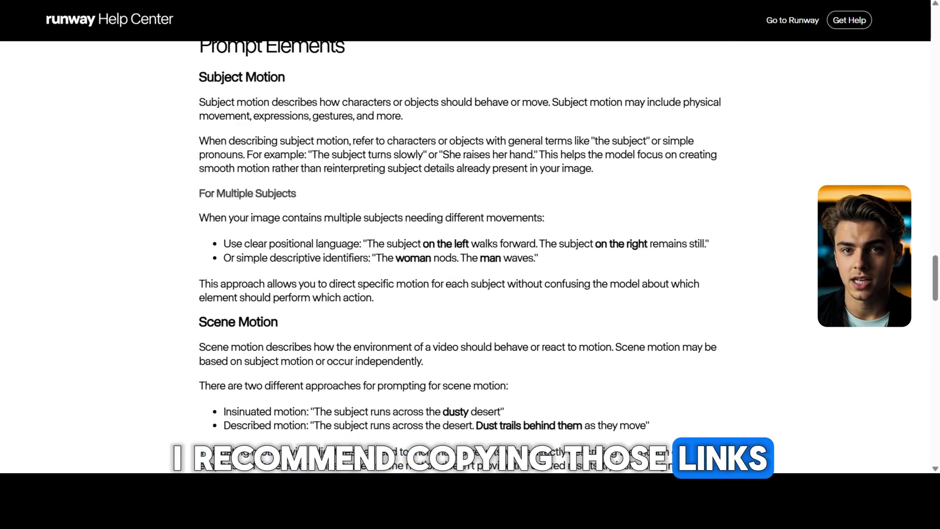
scroll(465, 255, down, 5)
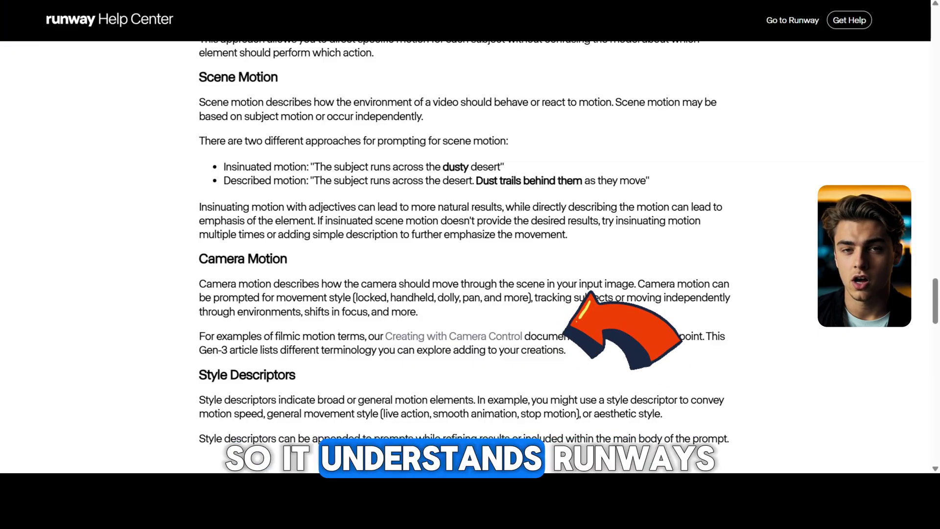
scroll(465, 254, down, 3)
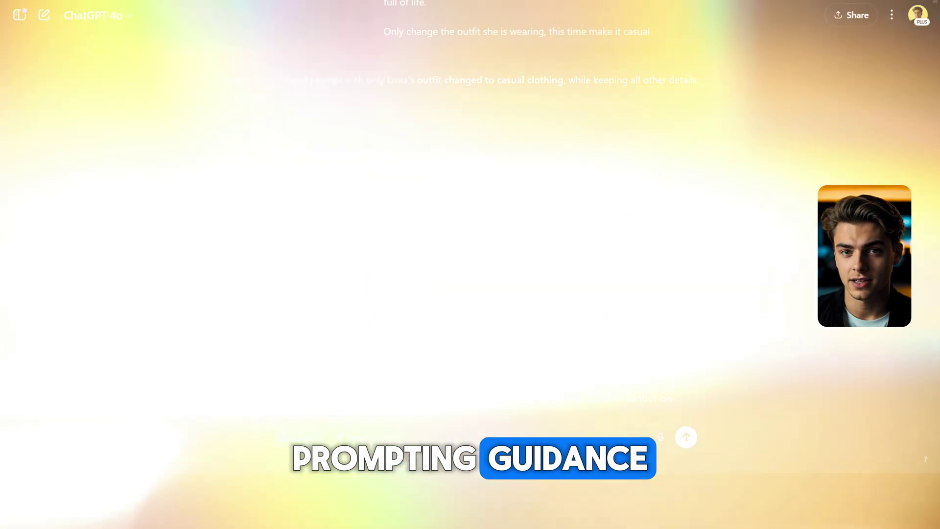
In the ChatGPT message, introduce the second article as a guide for adding movement to the images and paste the Gen-4 Prompting Guide link.
text(the images:)
key(shift+Return)
key(ctrl+v)
key(shift+Return)
key(shift+Return)
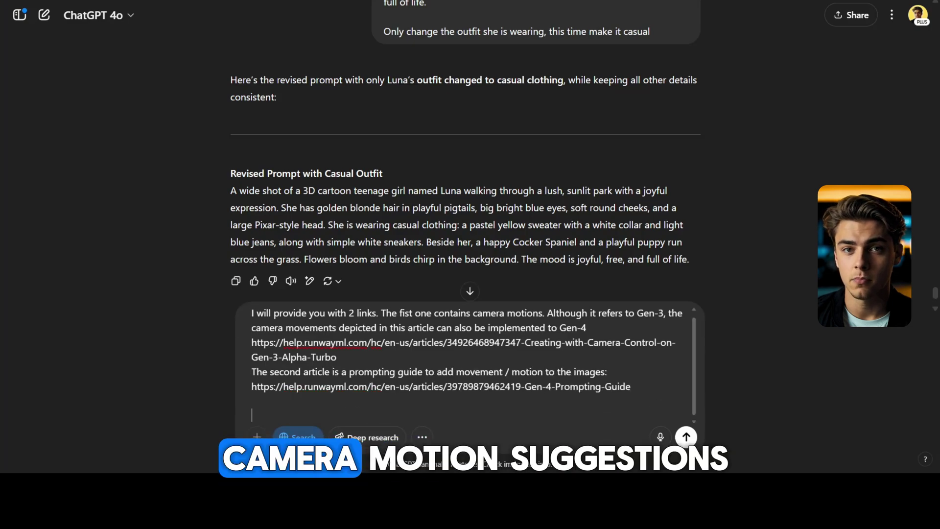
Ask for 24 prompts adding subject movements (Luna, dogs, rain) and camera movements (pan horizontal, zoom out, slow zoom in).
text(Your task is to provide me with 12 prompt)
key(BackSpace)
key(BackSpace)
text(24)
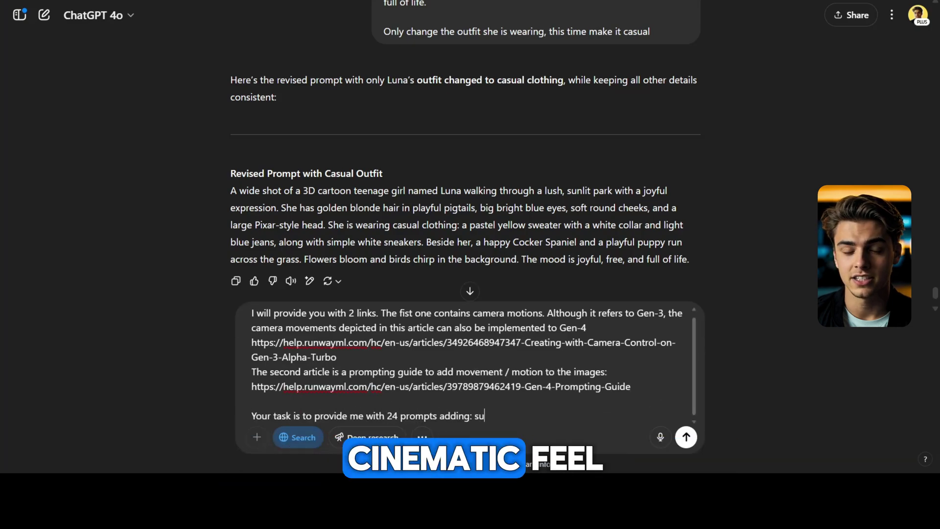
text() and camera movements (pan horizontal, zoom out, slow zoom in), following)
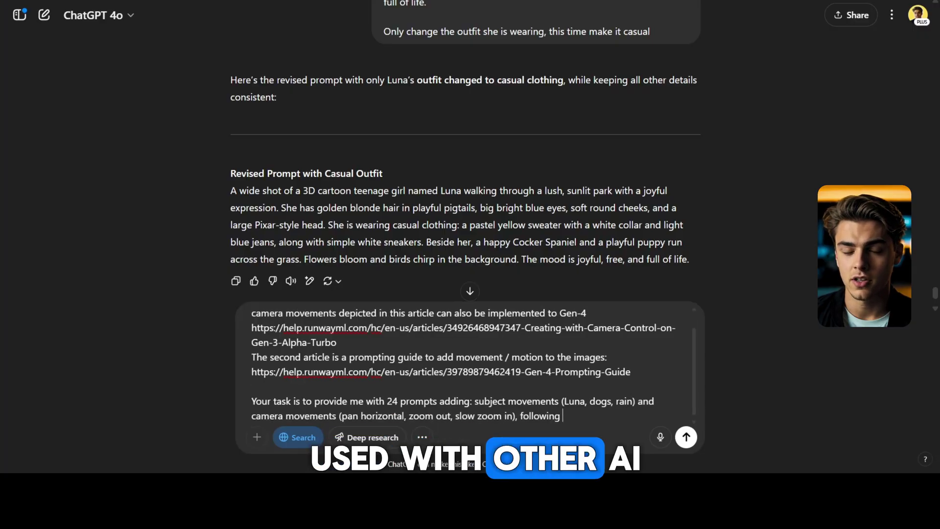
text('s)
Specify that the prompts follow Runway's prompt guidelines and each of the following prompts, with 2 prompts per scene.
click(297, 418)
text(and according to each of the foll)
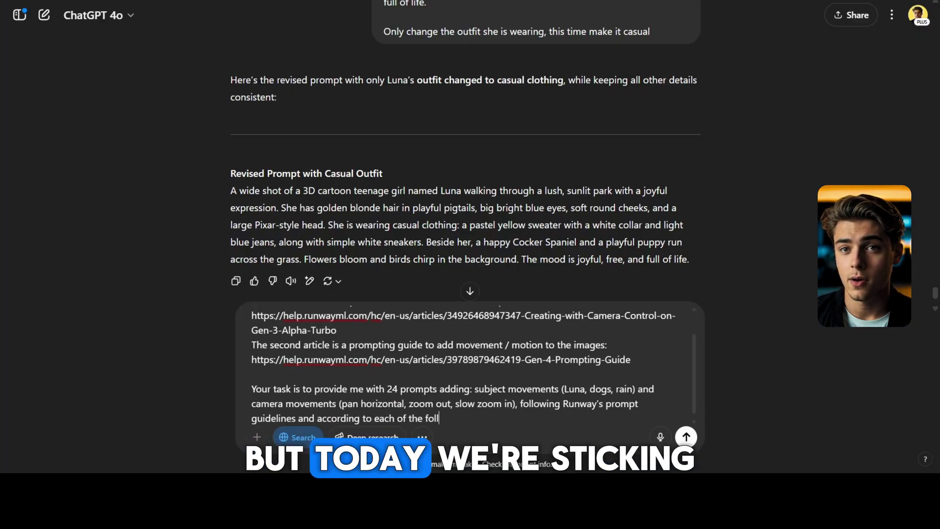
text(owing prompts. (I need 2 prompts per scene, please))
Paste the numbered Luna scene prompts from earlier in the chat below the task description.
scroll(465, 172, up, 20)
scroll(465, 172, down, 20)
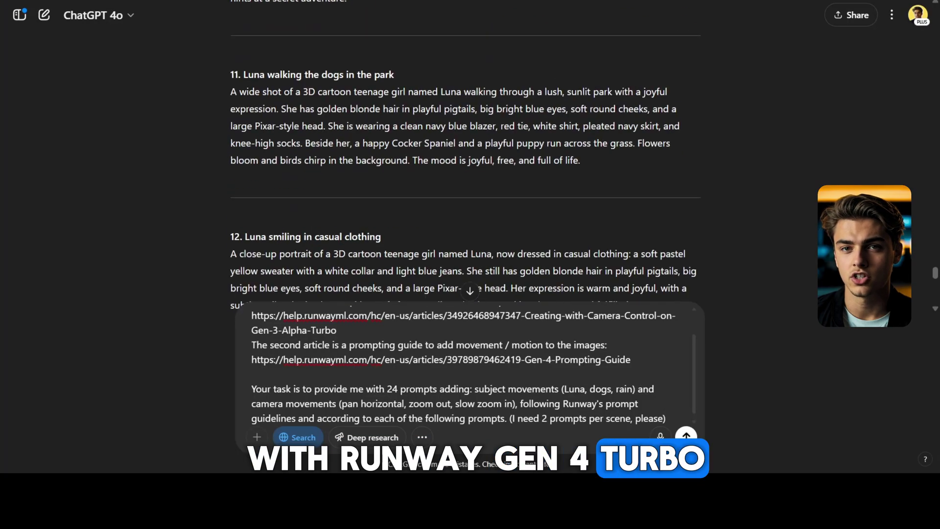
key(shift+Return)
key(shift+Return)
key(ctrl+v)
Copy the revised casual-outfit park prompt from the chat into the message and send the request.
scroll(465, 171, down, 5)
scroll(465, 172, down, 4)
drag(230, 129, 689, 198)
scroll(465, 368, down, 20)
scroll(466, 172, up, 4)
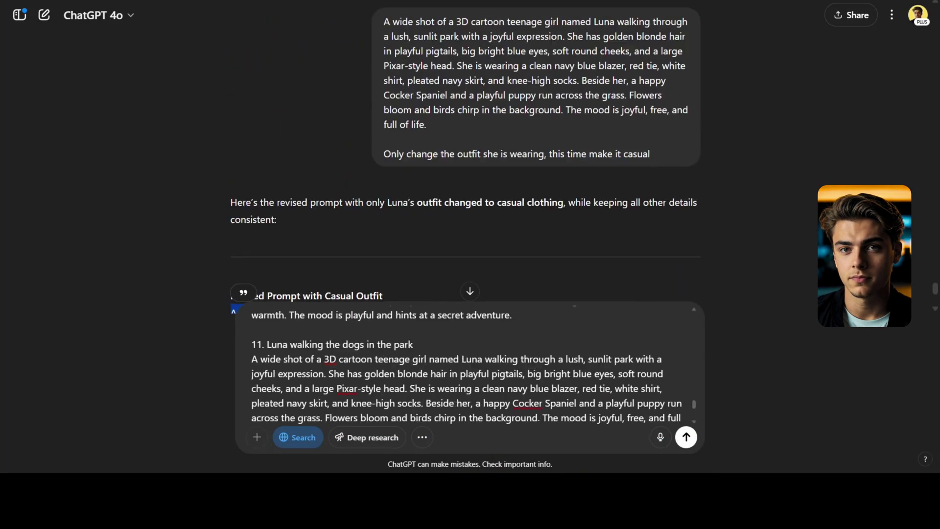
key(ctrl+v)
key(Return)
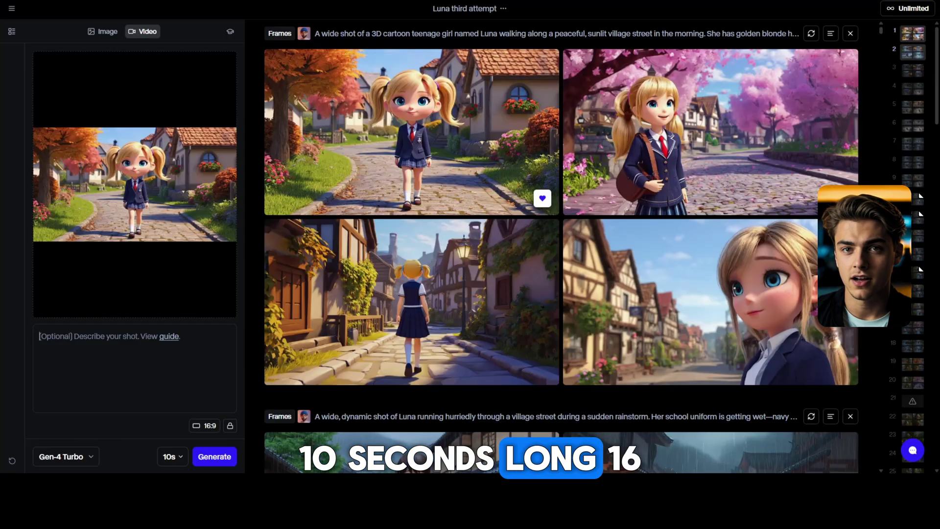
In Runway, paste the prompt of Luna walking down the cobblestone street with a rightward pan and generate the 10-second Gen-4 Turbo video.
text(Luna walks casually down the sunlit cobblestone street, her playful pigtails bouncing gently. The camera slowly pans to the right, following her from the side as she moves past trees and small houses.)
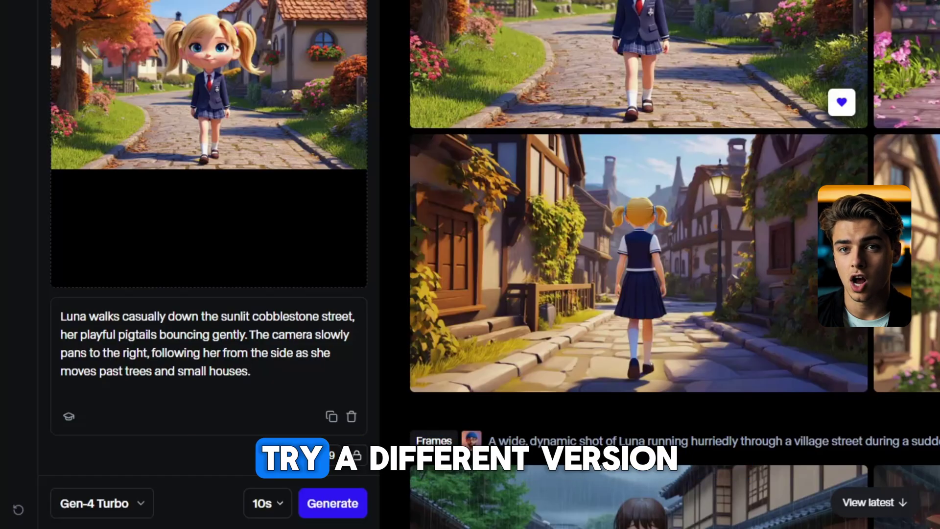
click(333, 503)
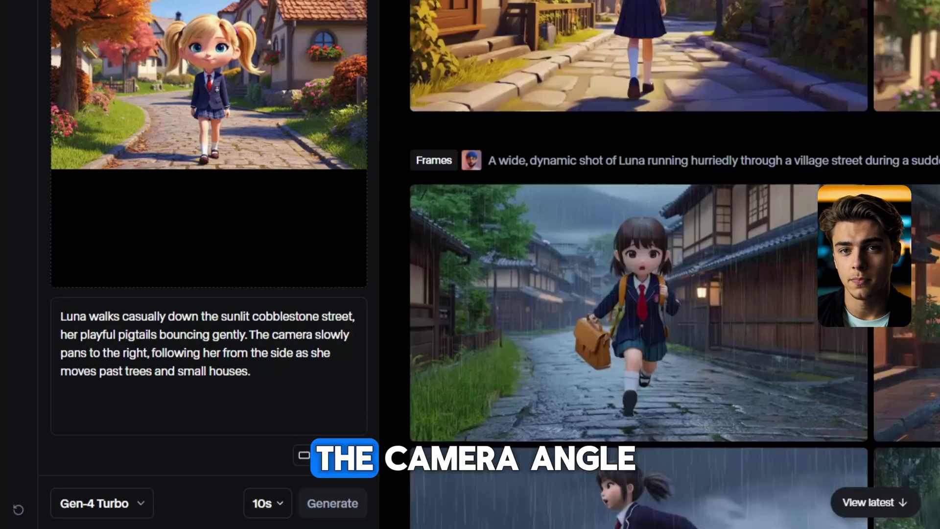